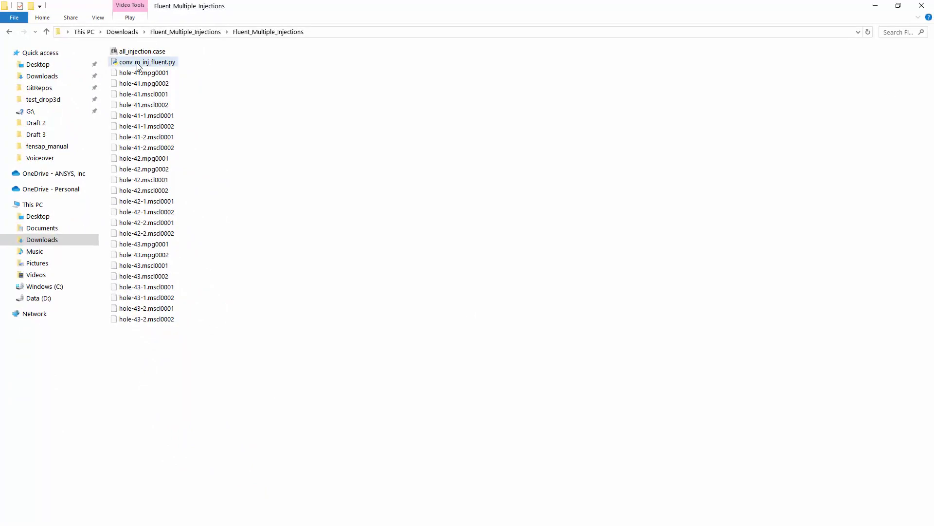
- Open conv_m_inj_fluent.py in Notepad++ and highlight the injection_list, var_list and time_list lines 7–11
right_click(138, 63)
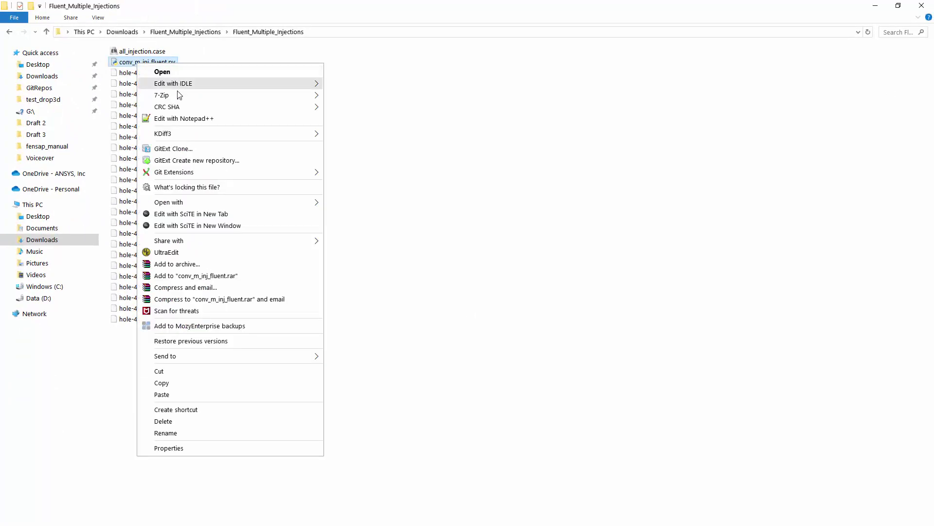
click(176, 120)
drag(48, 136, 33, 102)
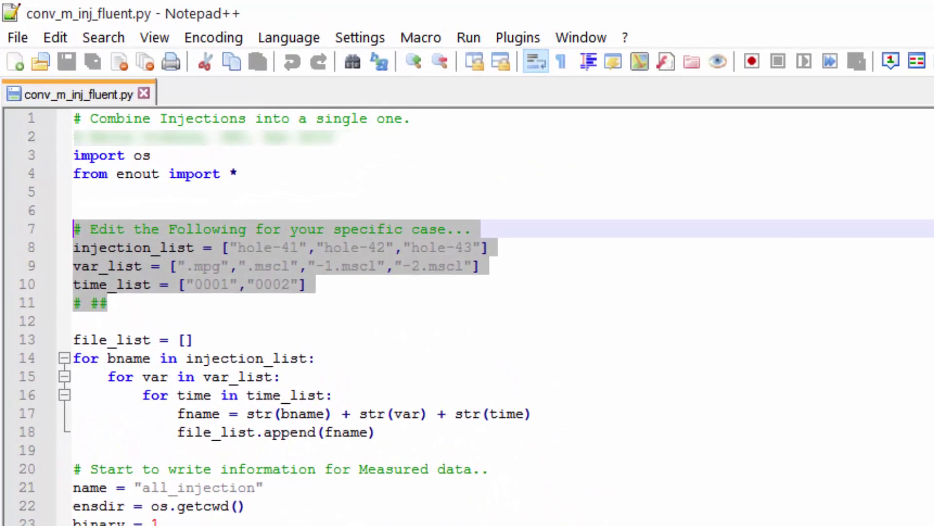
key(Left)
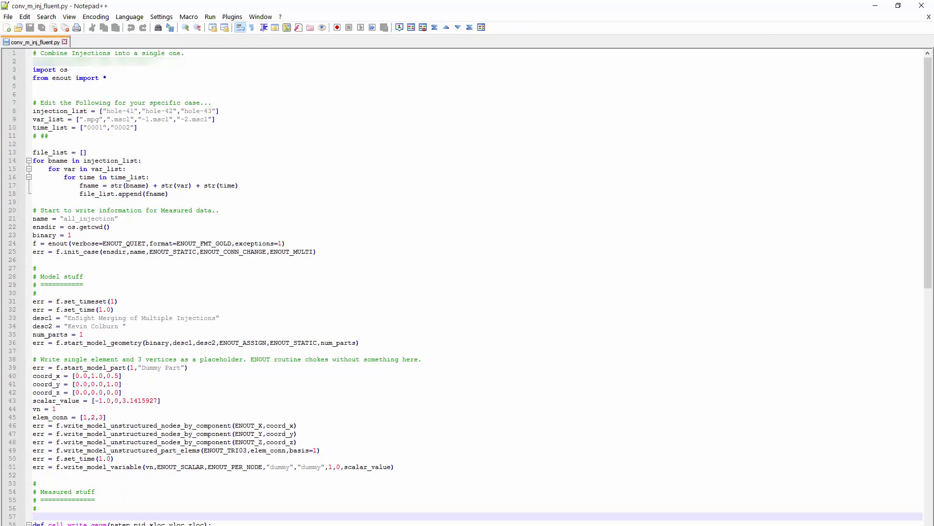
- Close Notepad++ and run python conv_m_inj_fluent.py from a command prompt in the folder
click(921, 6)
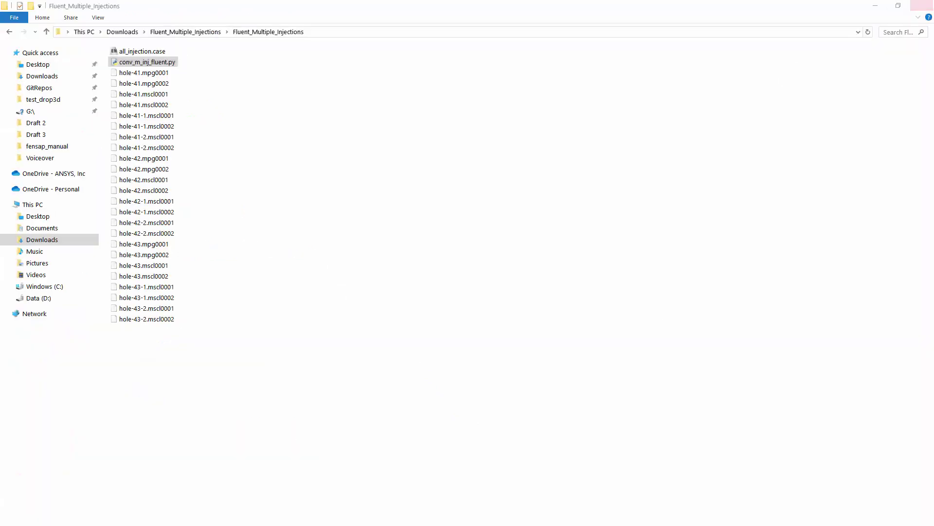
key(Down)
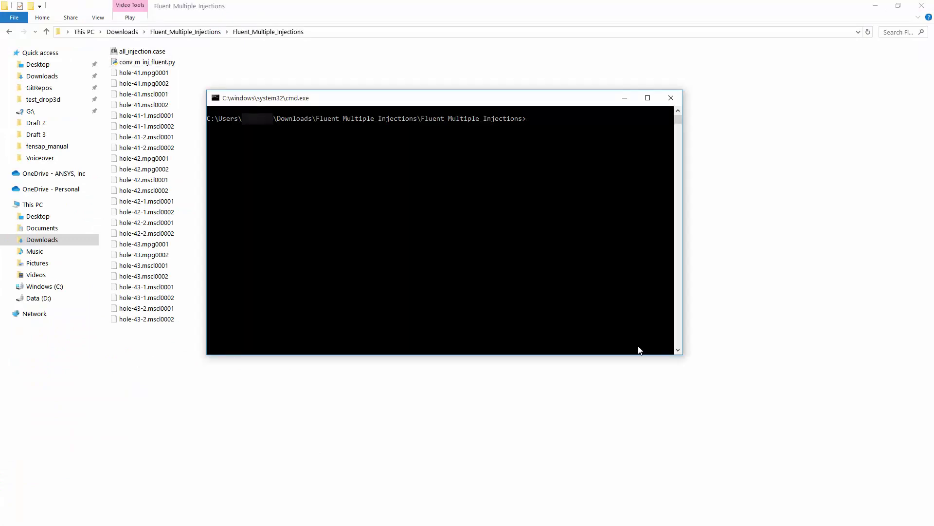
text(ython con)
key(Tab)
key(Return)
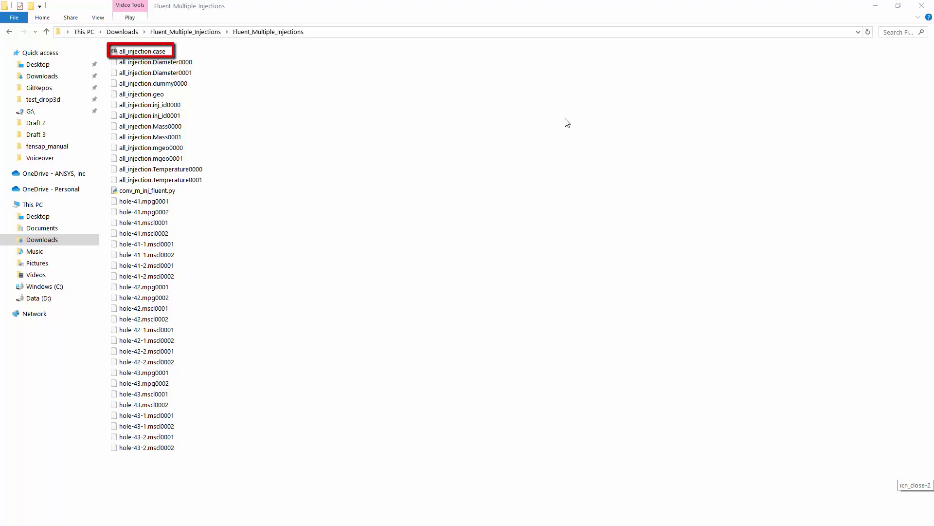
- Inspect all_injection.case in Notepad++, then open the case in EnSight
right_click(159, 51)
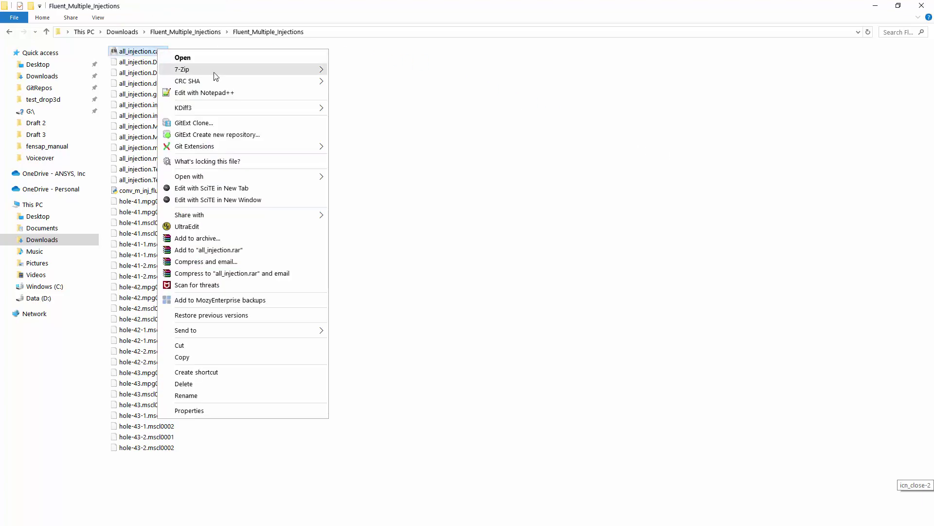
click(214, 94)
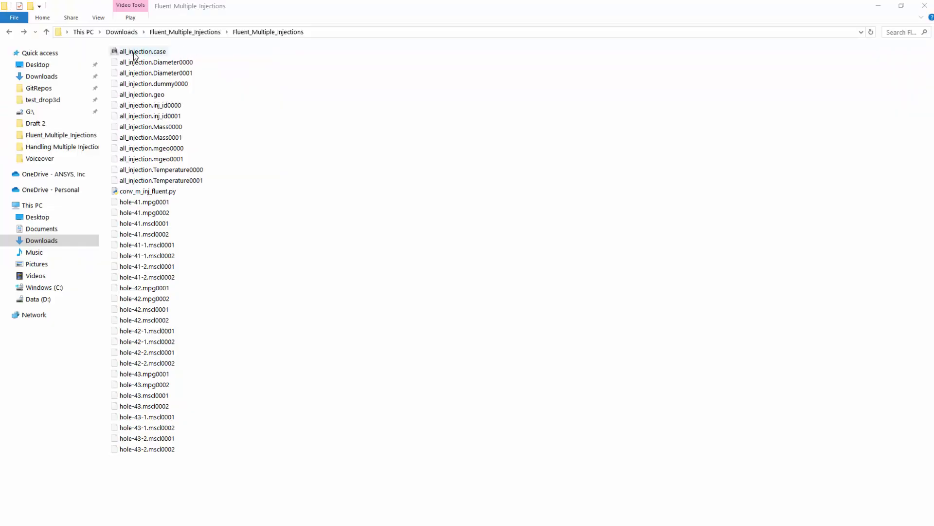
double_click(136, 54)
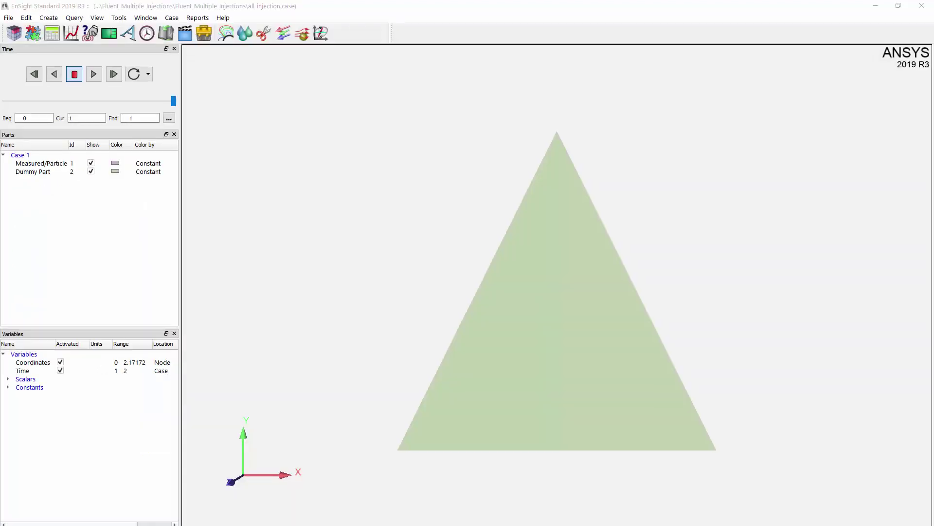
- Hide Dummy Part and set the Measured/Particle node representation type to Sphere
click(36, 174)
click(91, 172)
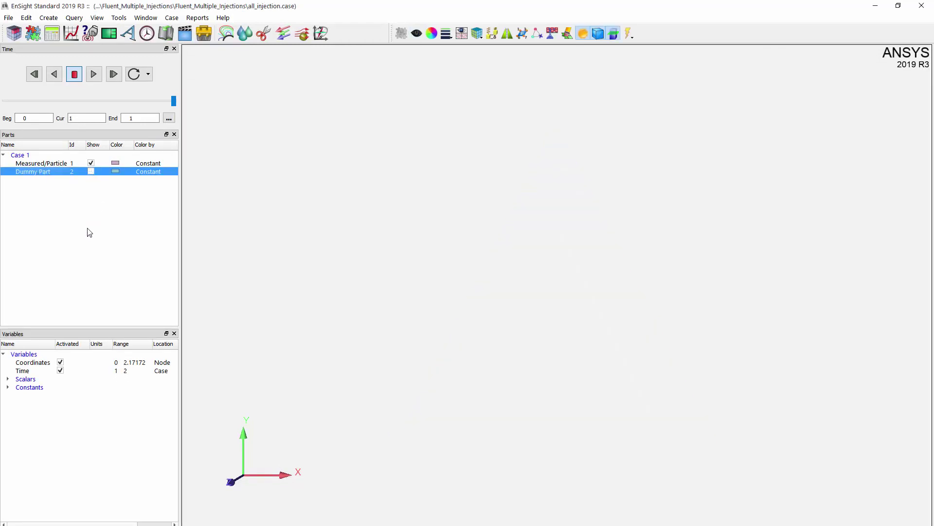
click(49, 164)
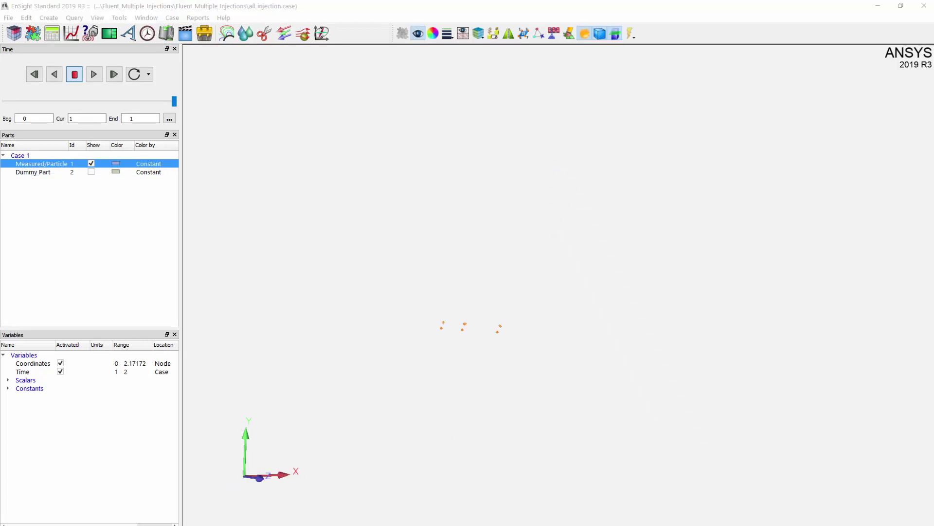
click(538, 33)
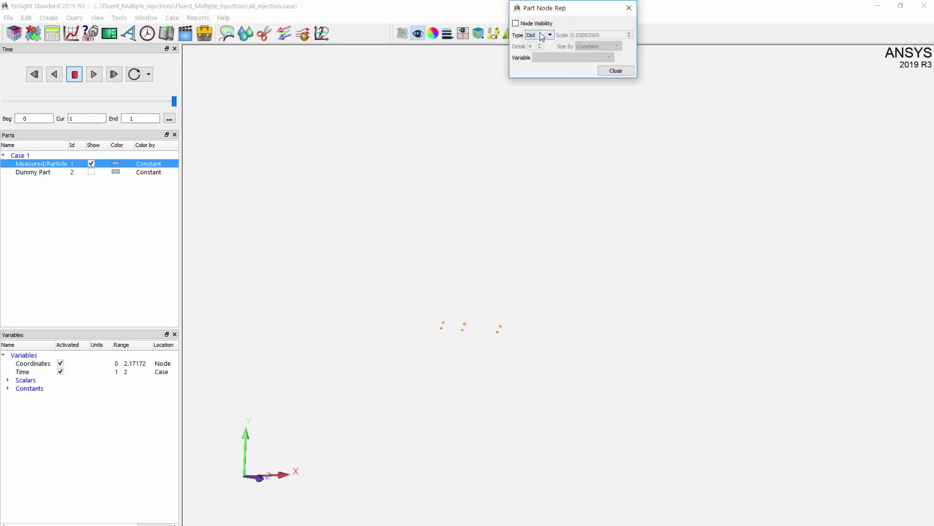
click(551, 36)
click(545, 53)
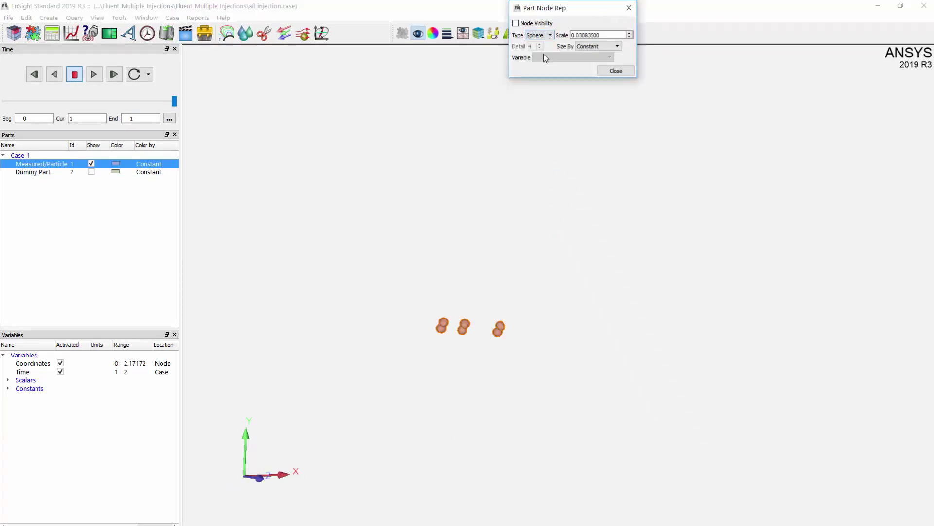
click(616, 71)
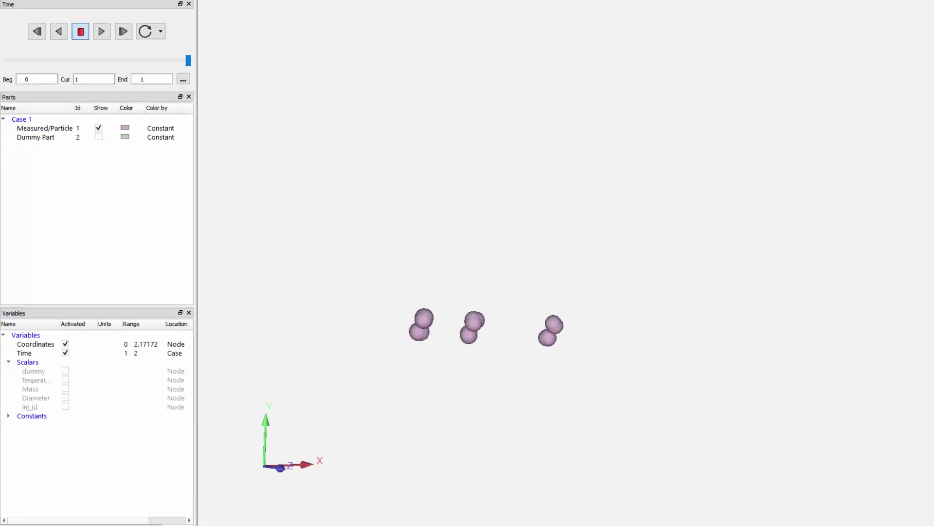
- Activate the inj_id variable and colour the Measured/Particle spheres by it, giving a 1–3 legend
click(168, 279)
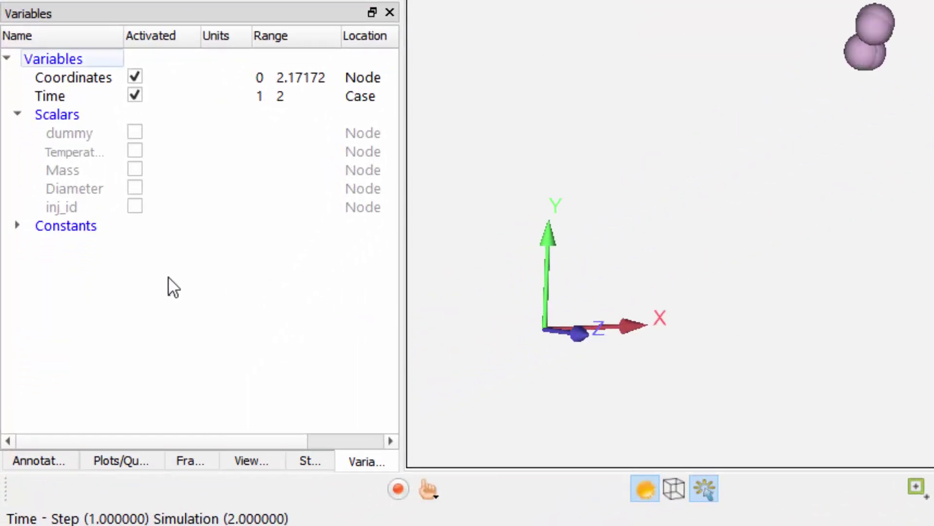
click(136, 207)
click(90, 207)
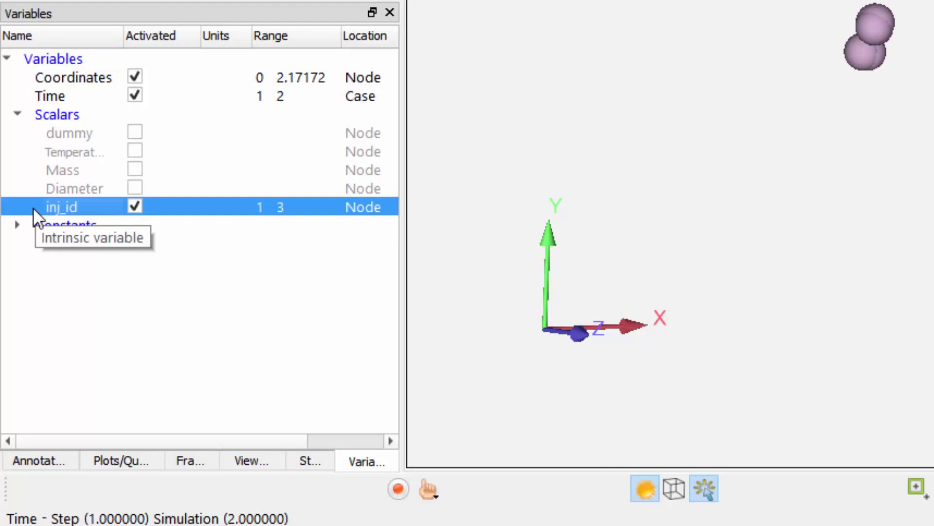
drag(34, 208, 643, 97)
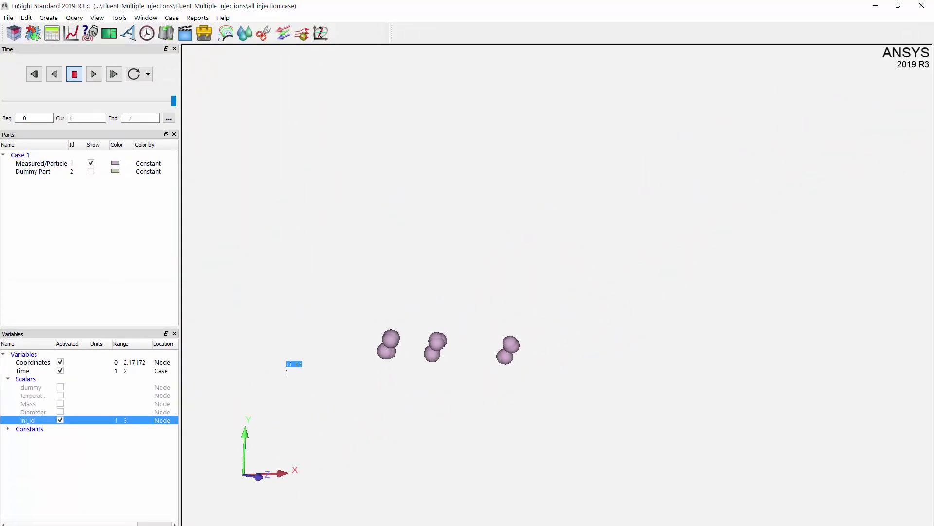
drag(287, 370, 387, 343)
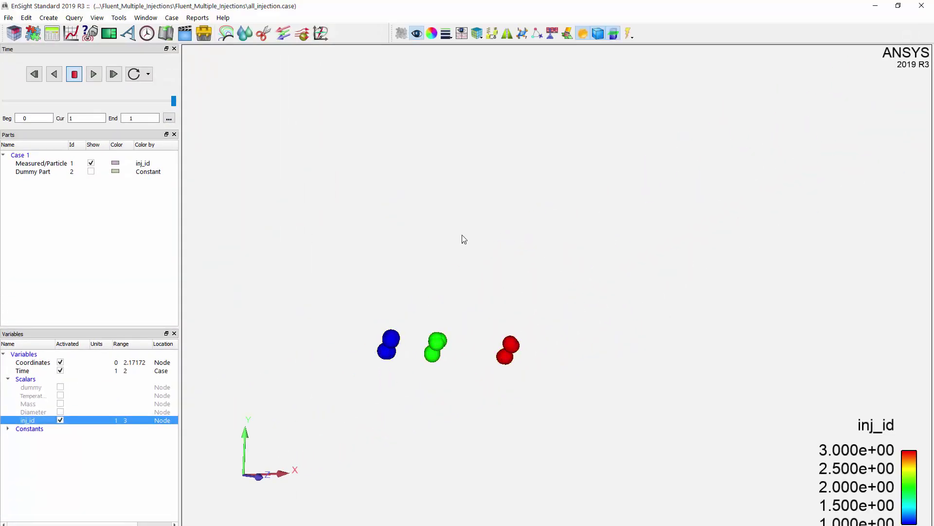
click(61, 165)
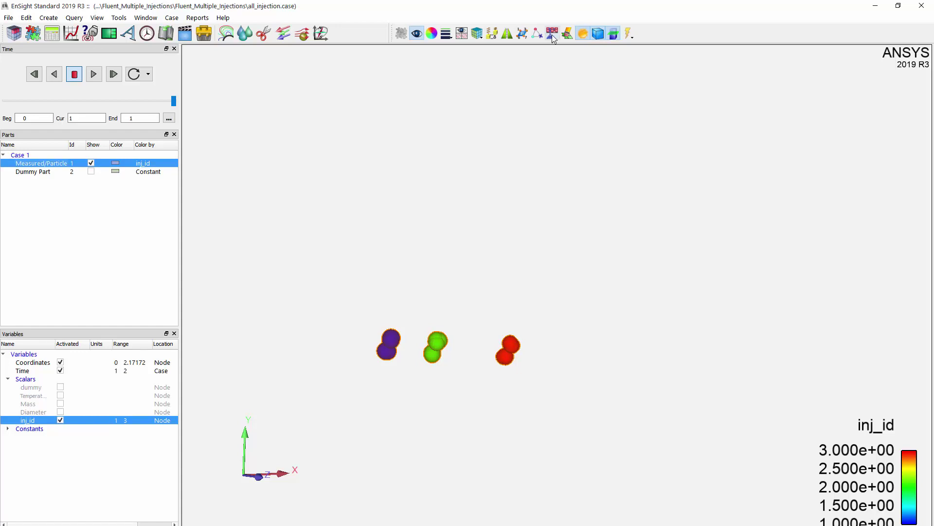
- Apply an active Filter 1 of inj_id > 1.1 to the particles
click(552, 34)
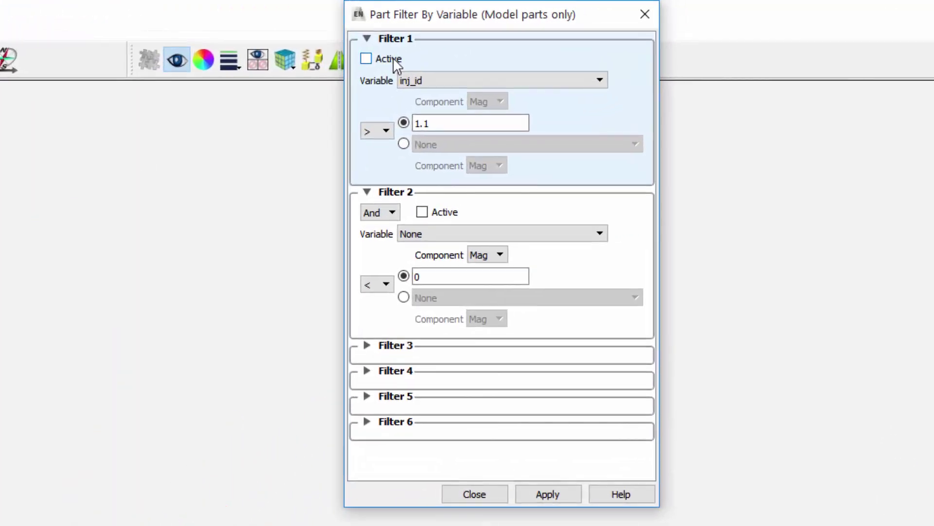
click(393, 58)
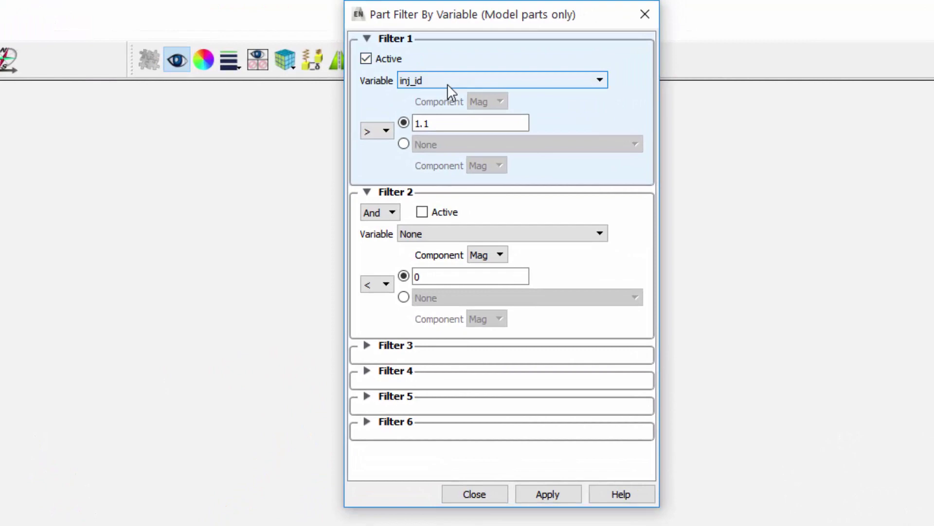
drag(437, 121, 407, 122)
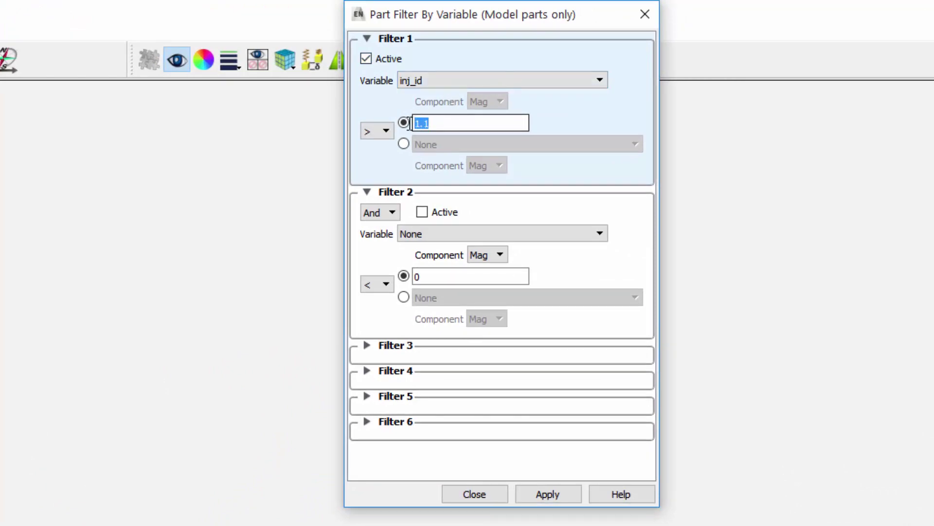
click(386, 130)
click(379, 152)
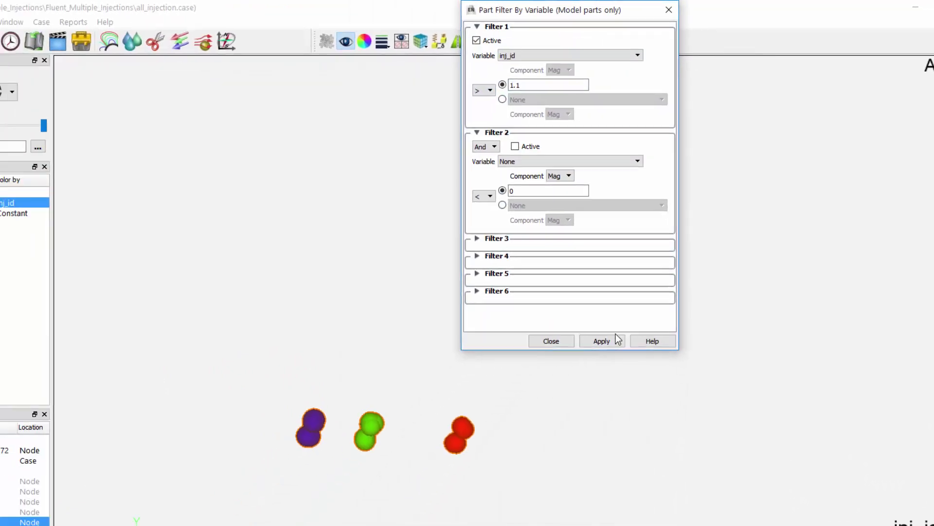
click(572, 495)
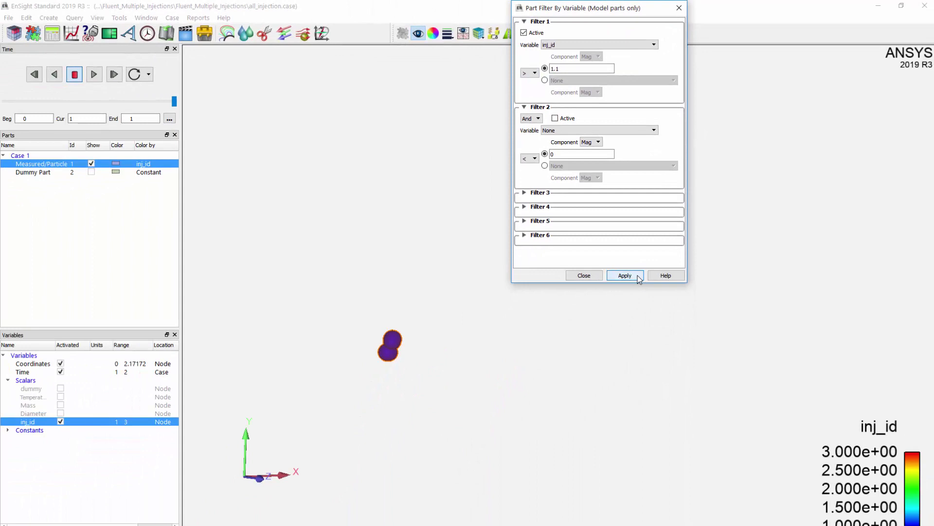
click(589, 276)
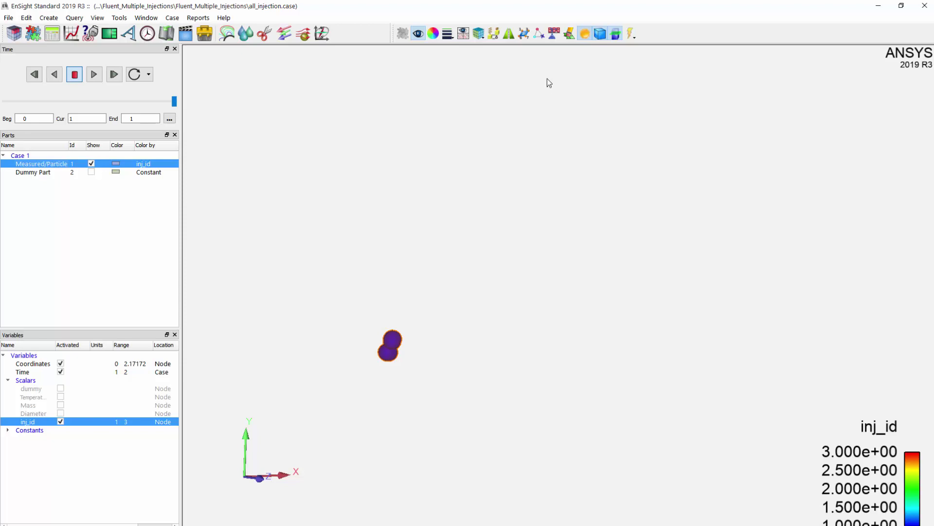
- Deactivate Filter 1 and reapply so all three injection pairs reappear
click(553, 31)
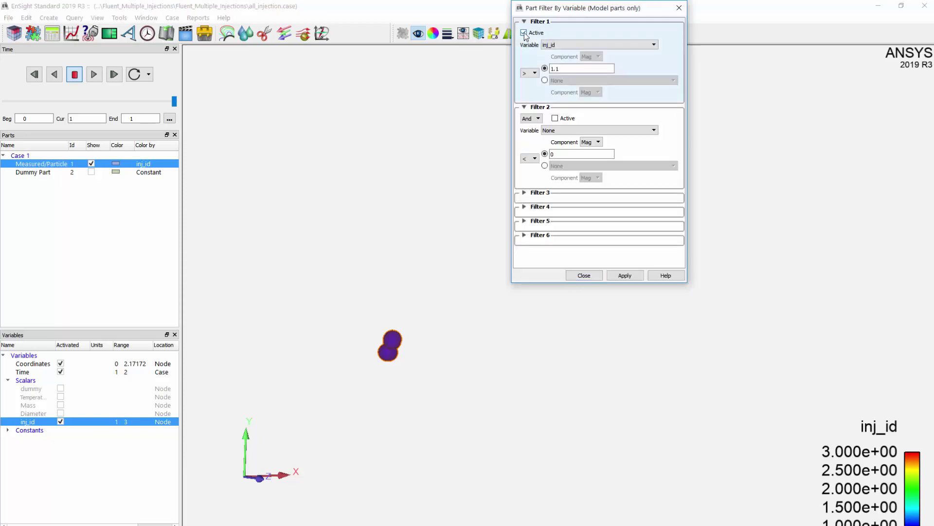
click(524, 33)
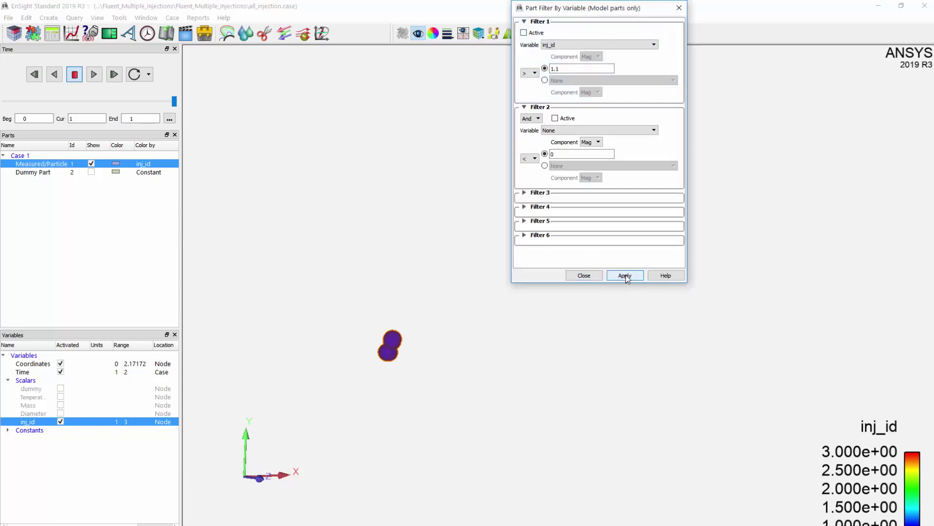
click(626, 277)
click(586, 276)
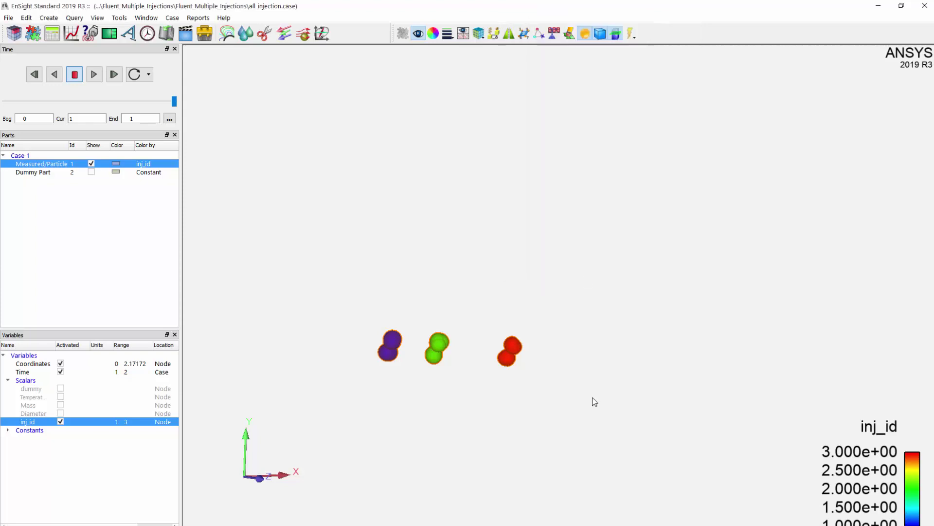